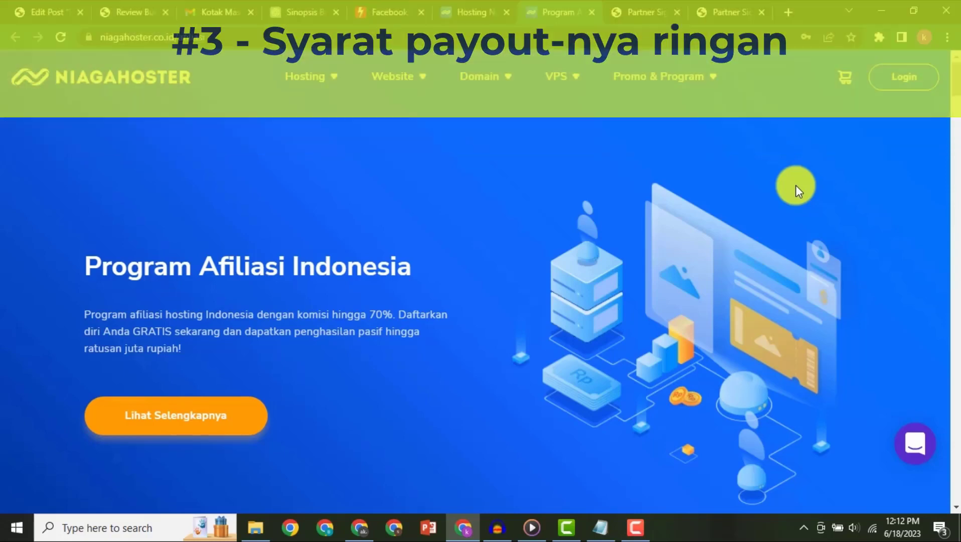
{"action": "scroll", "coordinate": [743, 257], "scroll_direction": "down", "scroll_amount": 5}
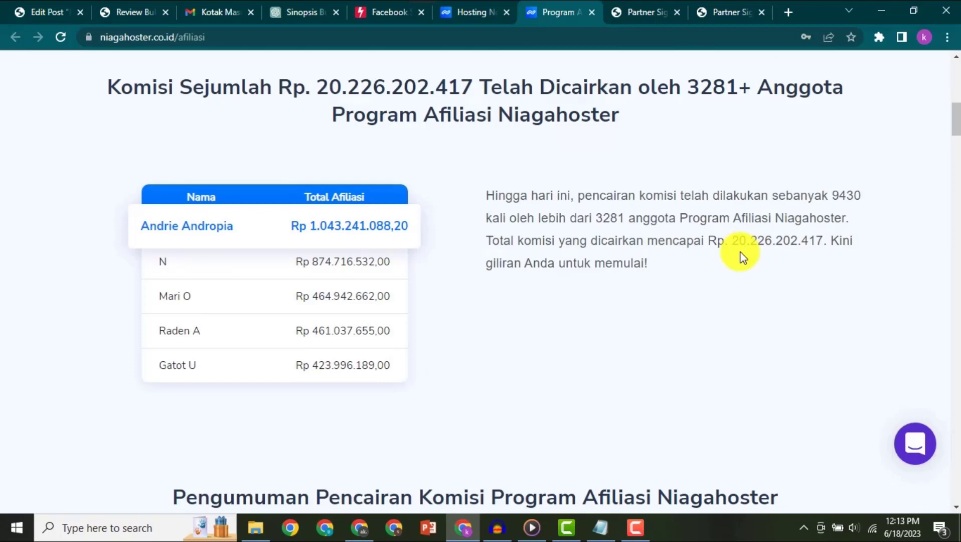
{"action": "scroll", "coordinate": [744, 256], "scroll_direction": "down", "scroll_amount": 15}
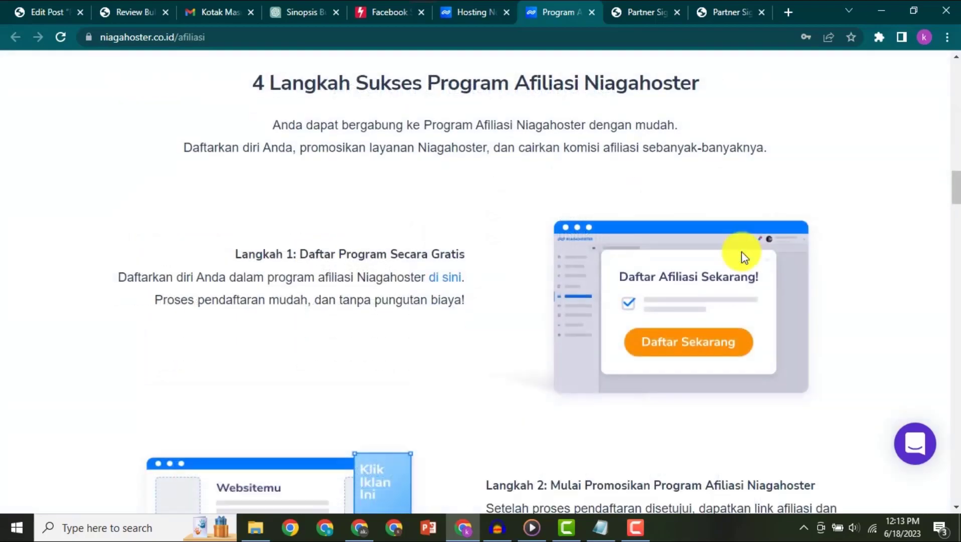
{"action": "scroll", "coordinate": [742, 254], "scroll_direction": "down", "scroll_amount": 1}
{"action": "scroll", "coordinate": [592, 289], "scroll_direction": "up", "scroll_amount": 4}
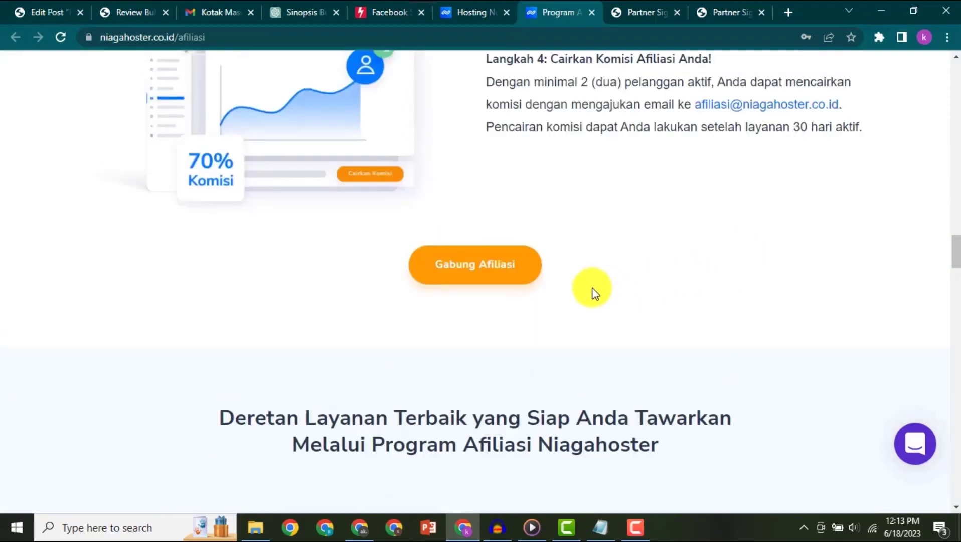
{"action": "scroll", "coordinate": [541, 267], "scroll_direction": "down", "scroll_amount": 10}
{"action": "scroll", "coordinate": [623, 285], "scroll_direction": "down", "scroll_amount": 15}
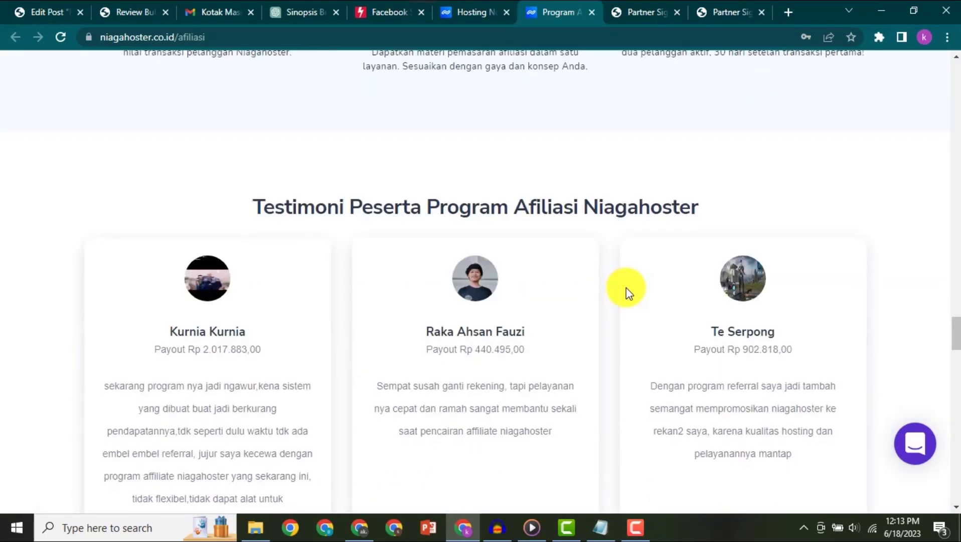
{"action": "scroll", "coordinate": [630, 294], "scroll_direction": "down", "scroll_amount": 10}
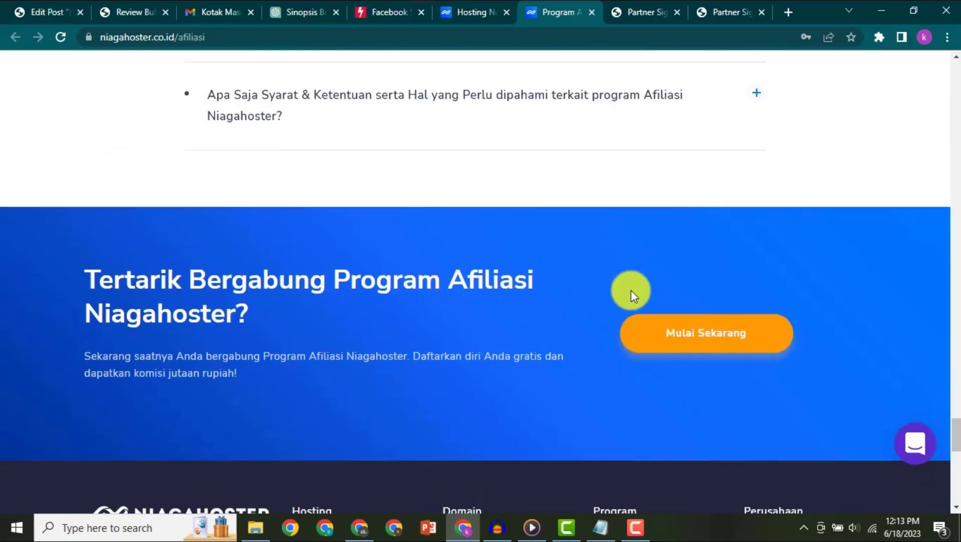
Step: Start the partner sign-up and fill in the Kelas Beruang company name and pedurungan address
{"action": "left_click", "coordinate": [686, 341]}
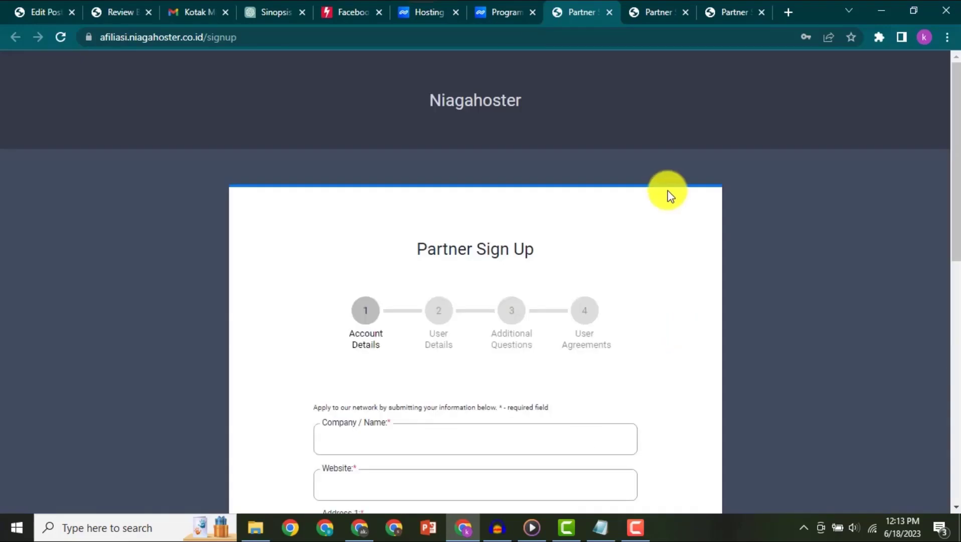
{"action": "scroll", "coordinate": [669, 193], "scroll_direction": "down", "scroll_amount": 4}
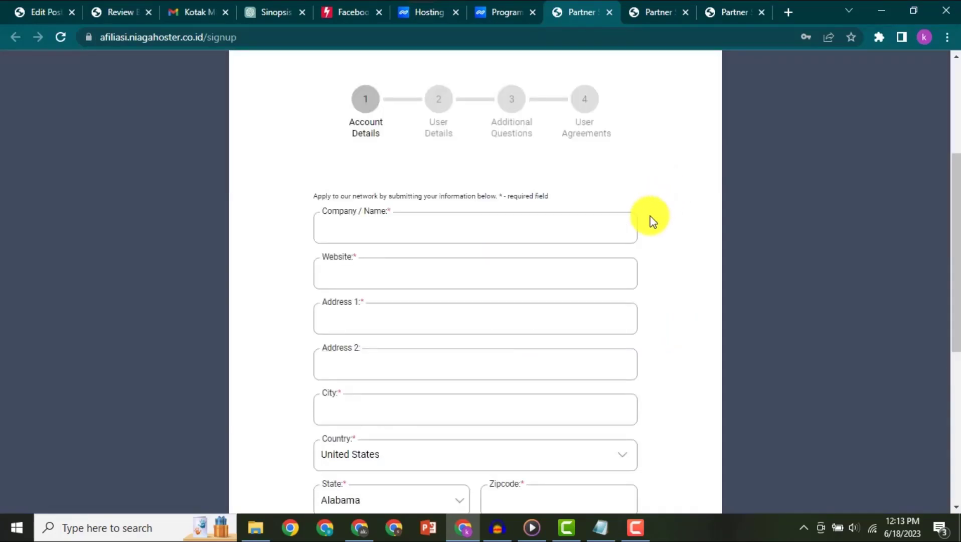
{"action": "left_click", "coordinate": [597, 229]}
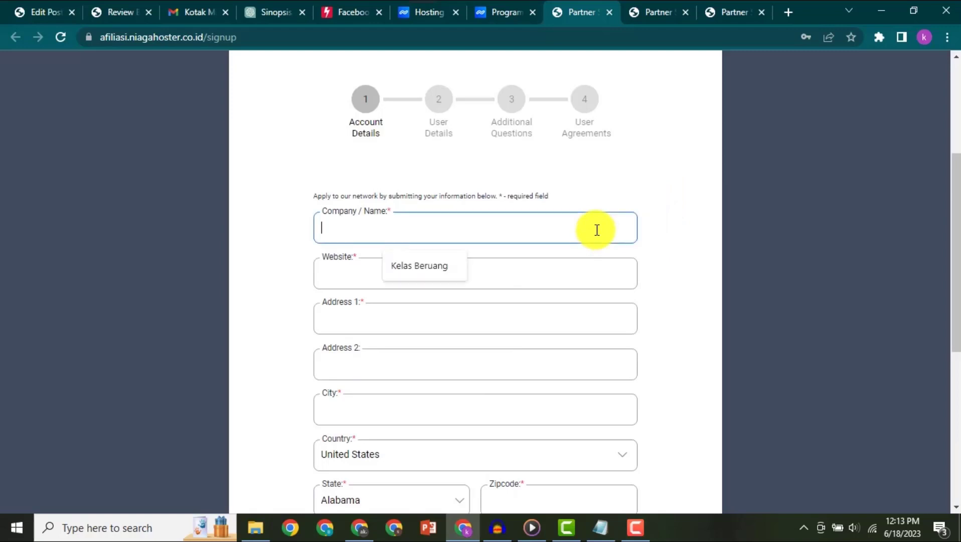
{"action": "left_click", "coordinate": [417, 265]}
{"action": "scroll", "coordinate": [387, 182], "scroll_direction": "down", "scroll_amount": 3}
{"action": "left_click", "coordinate": [387, 181]}
{"action": "left_click", "coordinate": [407, 215]}
Step: Complete the second address line and set the country to Indonesia
{"action": "left_click", "coordinate": [397, 229]}
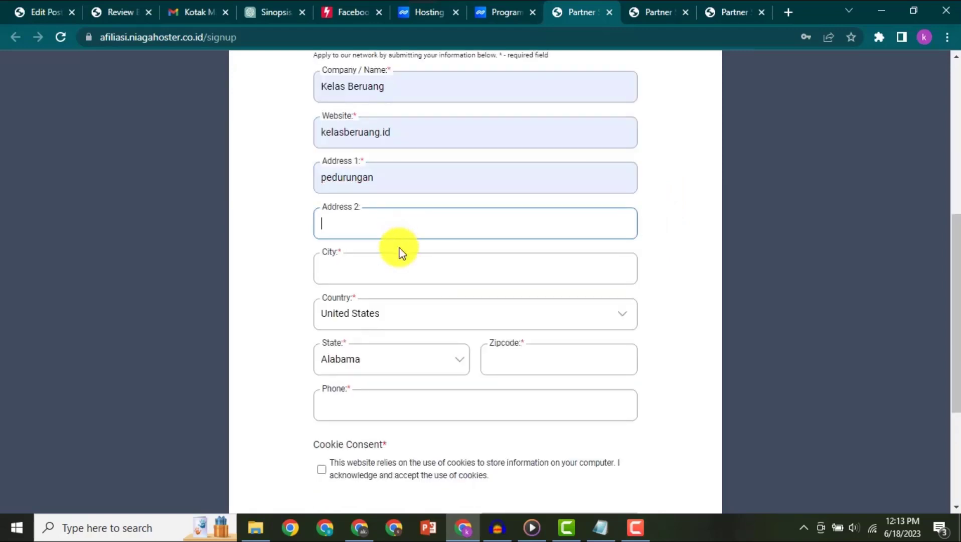
{"action": "left_click", "coordinate": [417, 318]}
{"action": "key", "text": "i"}
{"action": "key", "text": "Down"}
{"action": "key", "text": "Down"}
{"action": "key", "text": "Return"}
{"action": "scroll", "coordinate": [306, 168], "scroll_direction": "up", "scroll_amount": 10}
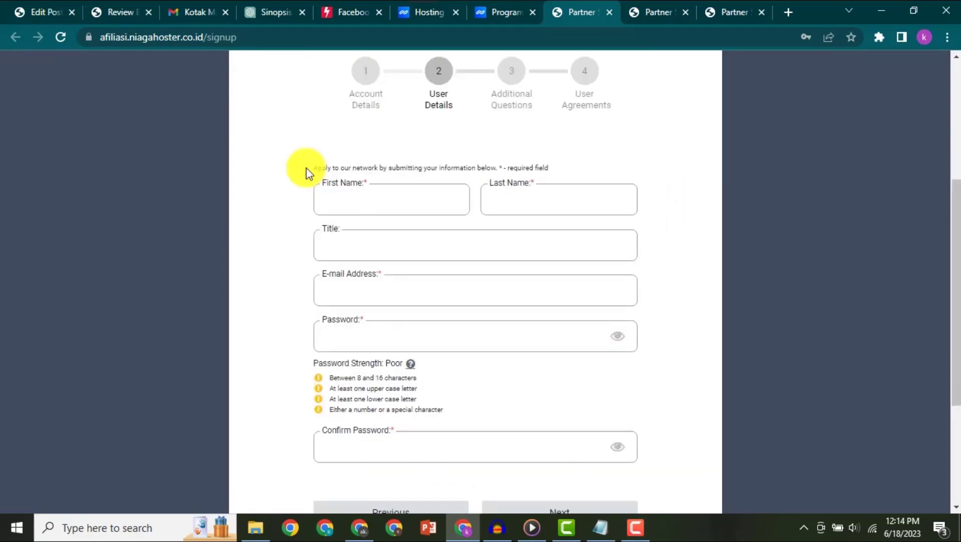
Step: Enter user details: first name 'kelas', last name 'beruang', title 'kelas beruang'
{"action": "left_click", "coordinate": [342, 196]}
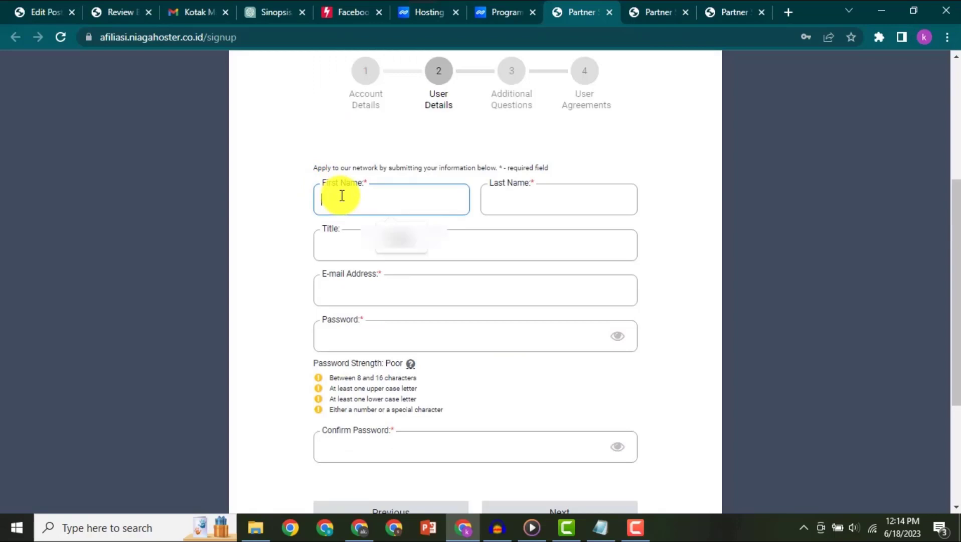
{"action": "type", "text": "kelas"}
{"action": "key", "text": "Tab"}
{"action": "type", "text": "beruang"}
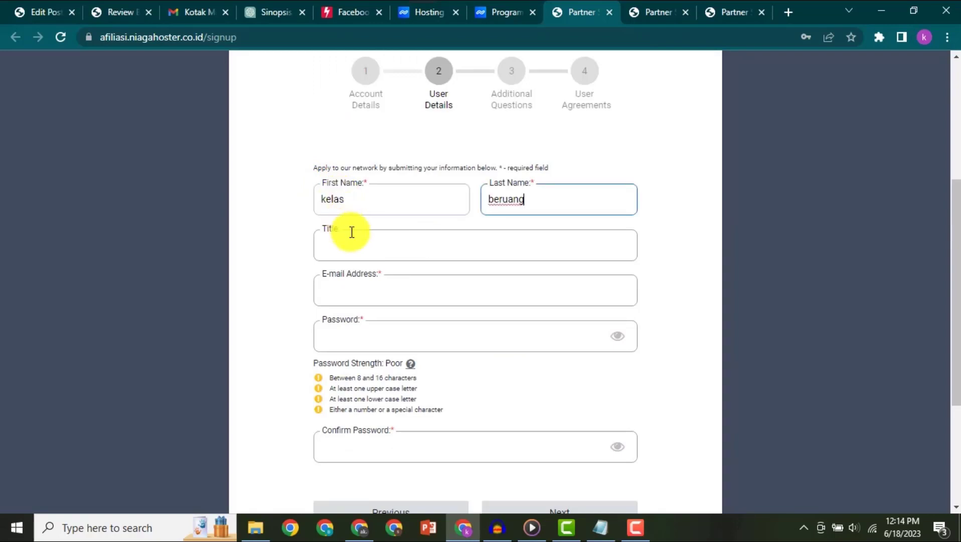
{"action": "left_click", "coordinate": [358, 246]}
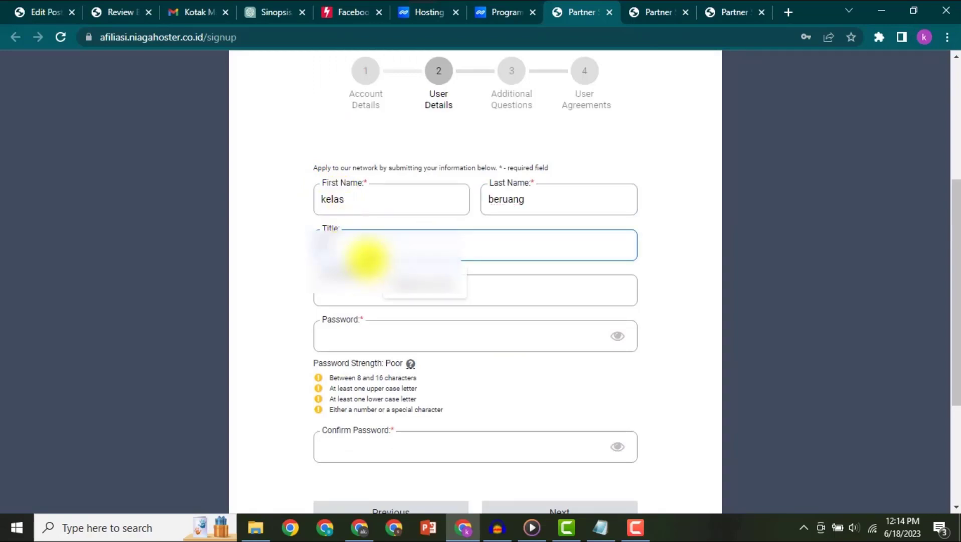
{"action": "type", "text": "kelas beruang"}
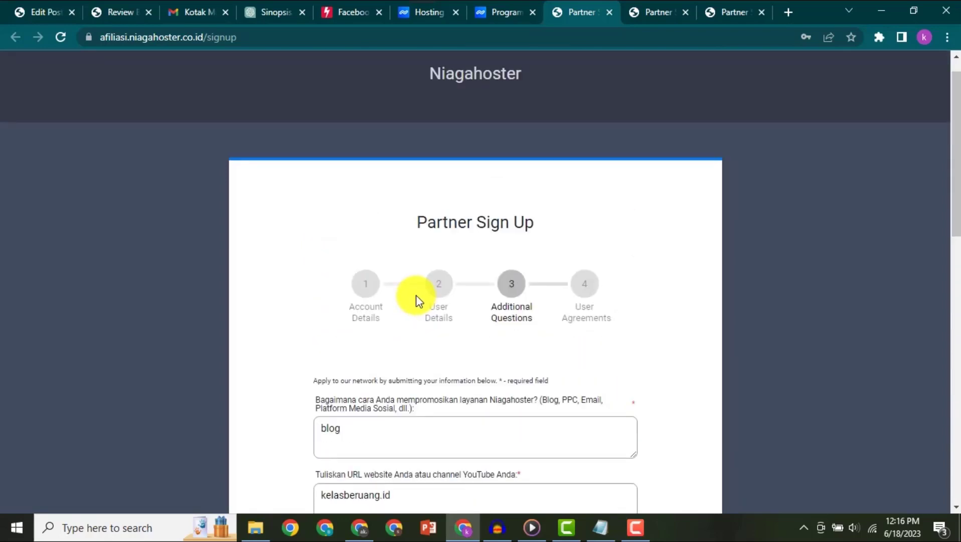
{"action": "scroll", "coordinate": [416, 297], "scroll_direction": "down", "scroll_amount": 15}
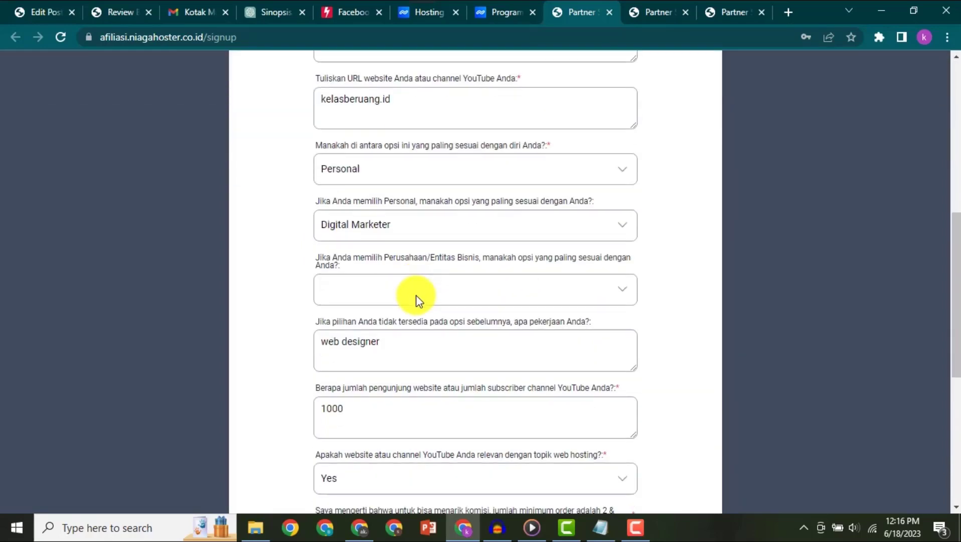
Step: Accept the privacy policy, terms and conditions and fraud-prevention consent, then submit the sign-up
{"action": "left_click", "coordinate": [580, 326]}
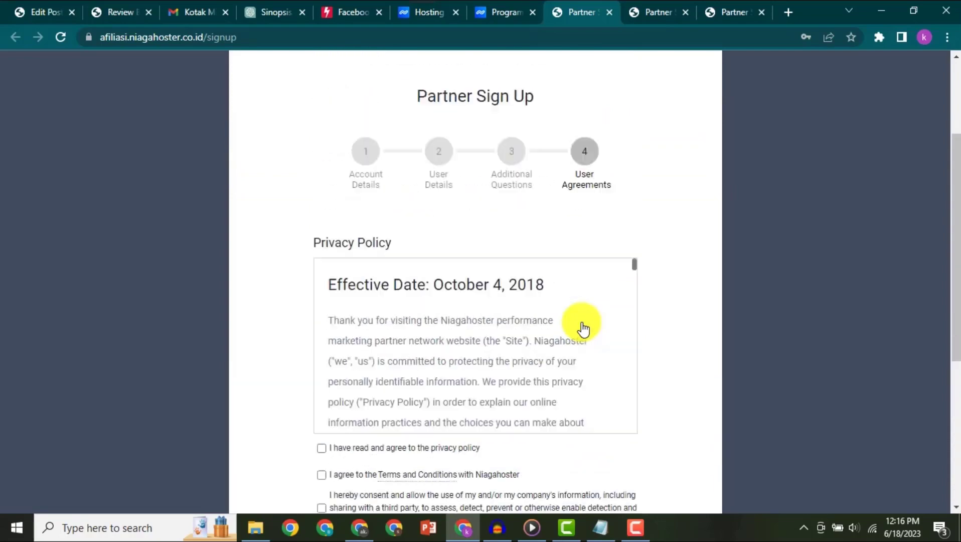
{"action": "scroll", "coordinate": [616, 296], "scroll_direction": "down", "scroll_amount": 4}
{"action": "scroll", "coordinate": [616, 296], "scroll_direction": "down", "scroll_amount": 2}
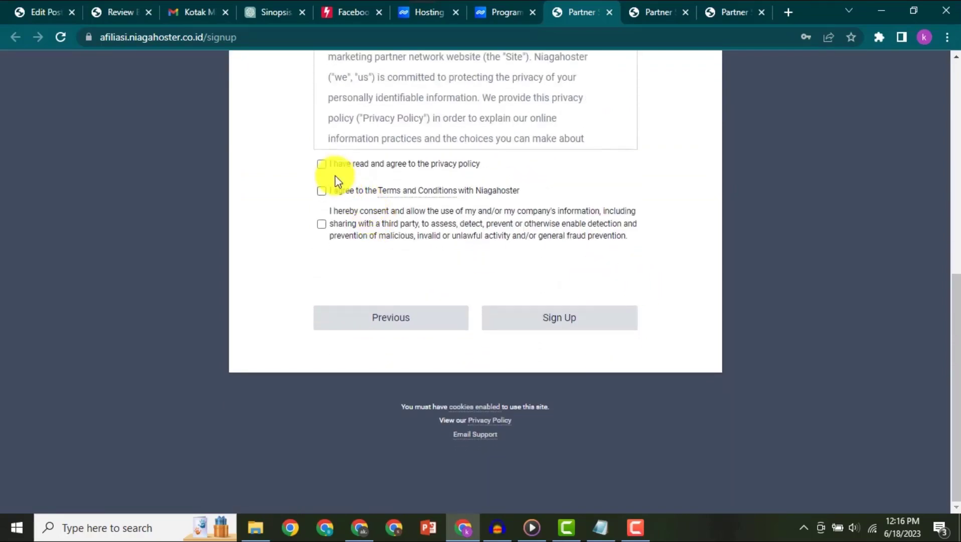
{"action": "left_click", "coordinate": [321, 164]}
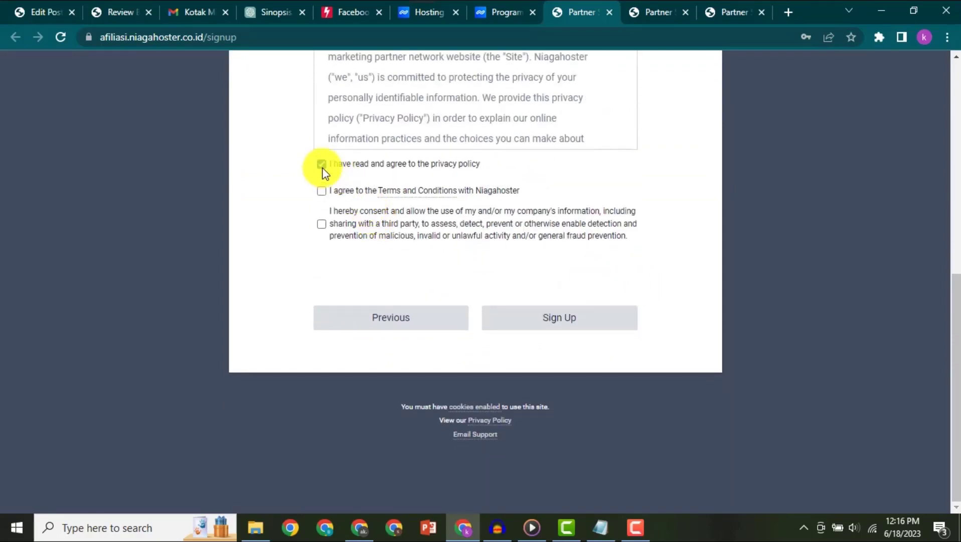
{"action": "left_click", "coordinate": [322, 191]}
{"action": "left_click", "coordinate": [321, 224]}
{"action": "left_click", "coordinate": [561, 323]}
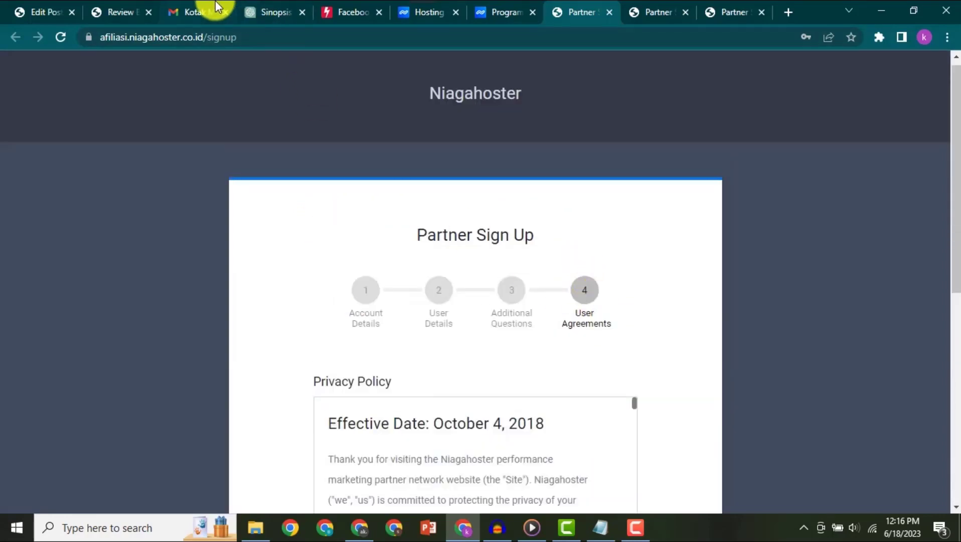
Step: Read Niagahoster's 'Akun Afiliasi Anda dalam Proses Review' email in Gmail
{"action": "left_click", "coordinate": [215, 4]}
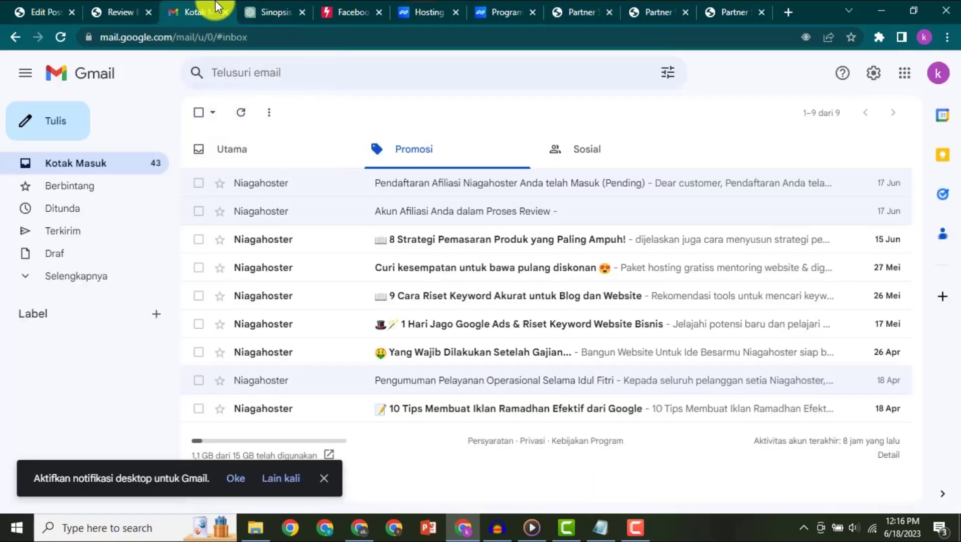
{"action": "left_click", "coordinate": [478, 220]}
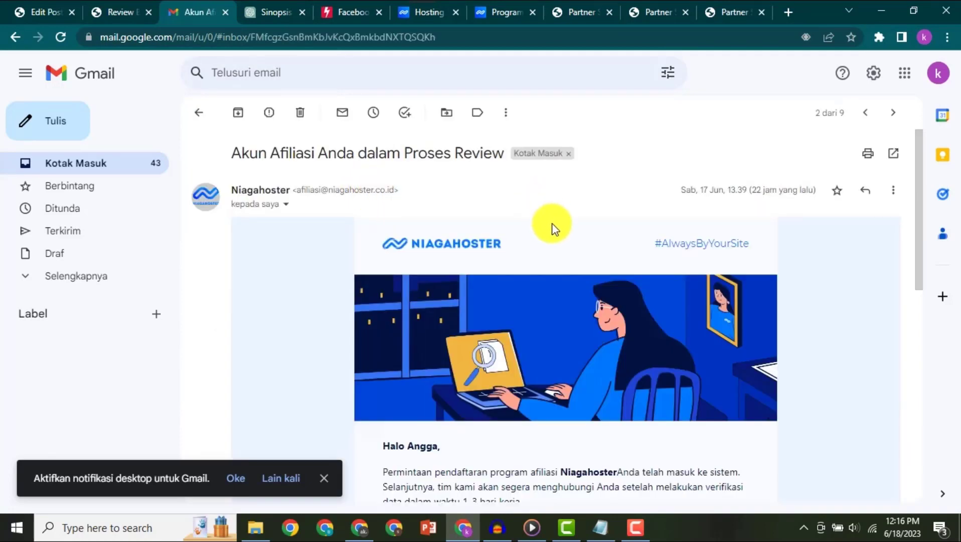
{"action": "scroll", "coordinate": [552, 221], "scroll_direction": "down", "scroll_amount": 4}
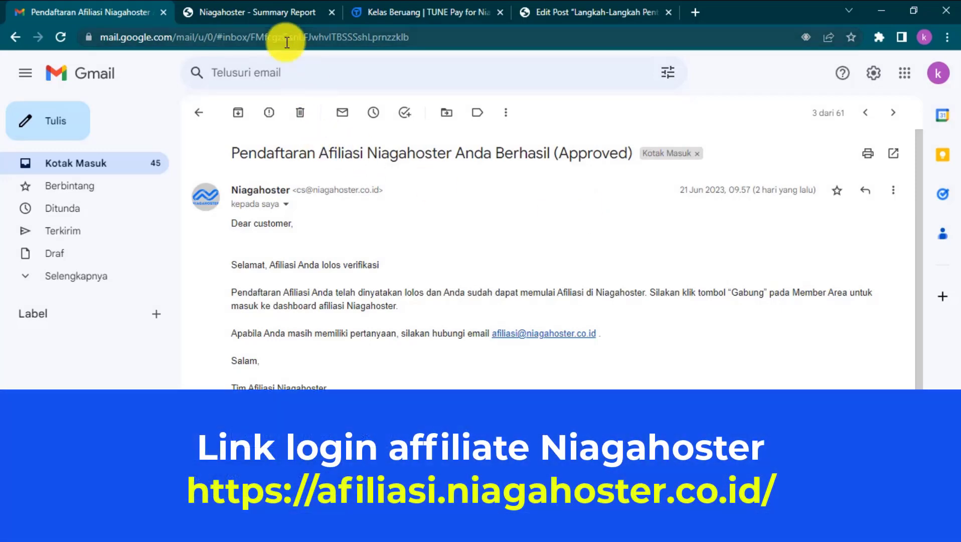
Step: Go to the Niagahoster Summary Report tab showing last-7-days affiliate stats
{"action": "left_click", "coordinate": [280, 6]}
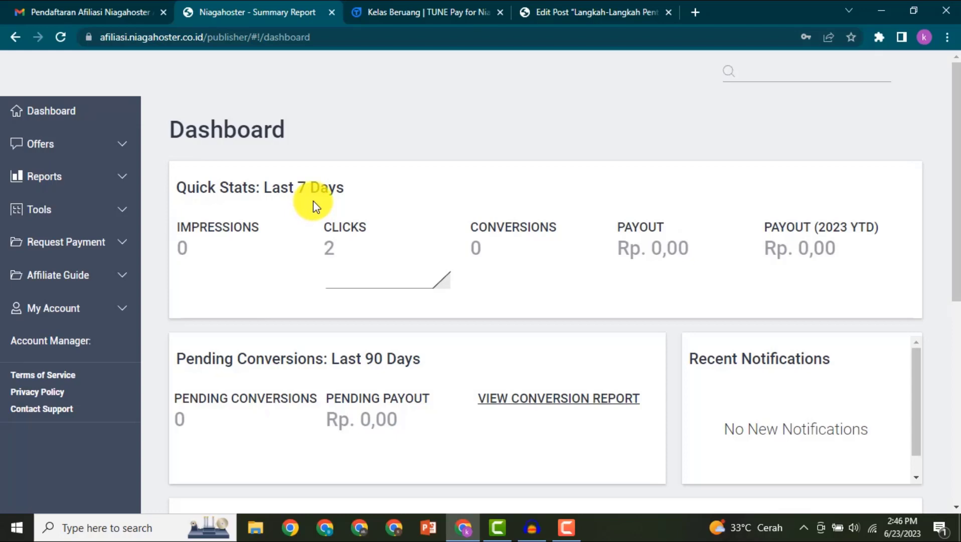
Step: Look over the dashboard, then go to Payments under My Account
{"action": "scroll", "coordinate": [314, 200], "scroll_direction": "down", "scroll_amount": 4}
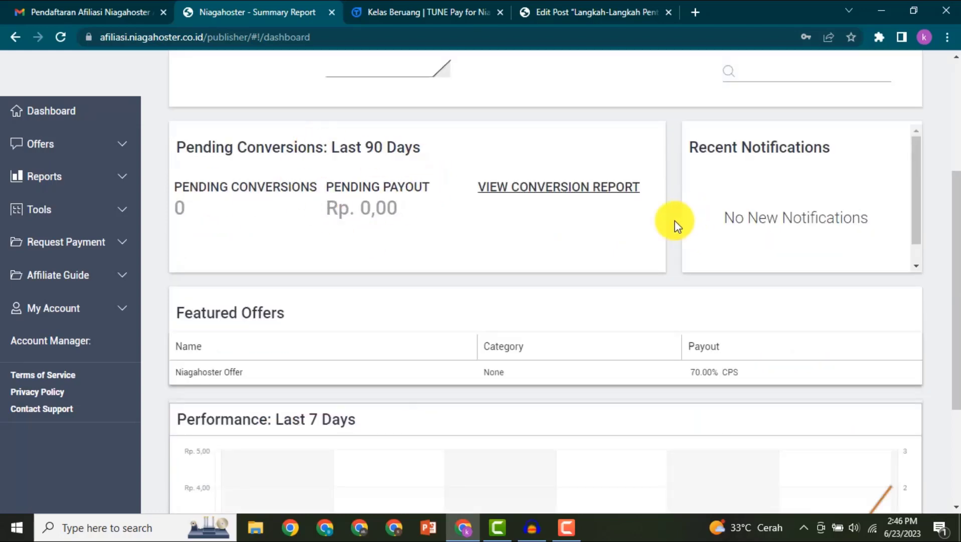
{"action": "scroll", "coordinate": [404, 193], "scroll_direction": "down", "scroll_amount": 3}
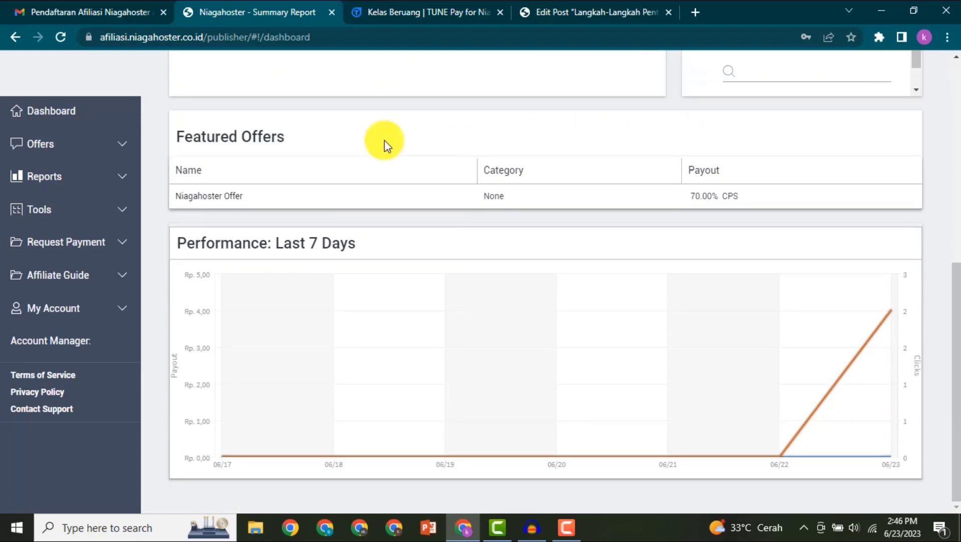
{"action": "scroll", "coordinate": [385, 140], "scroll_direction": "up", "scroll_amount": 5}
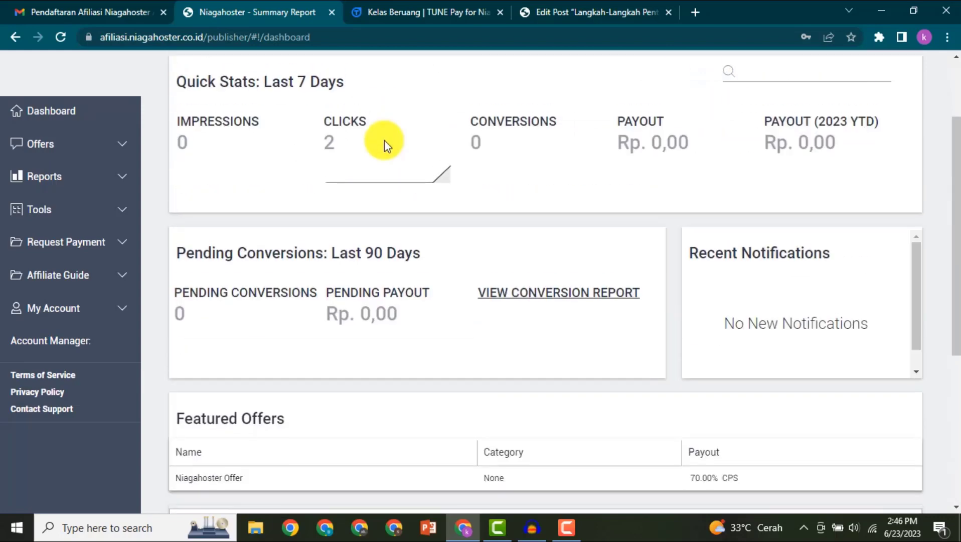
{"action": "scroll", "coordinate": [384, 139], "scroll_direction": "up", "scroll_amount": 2}
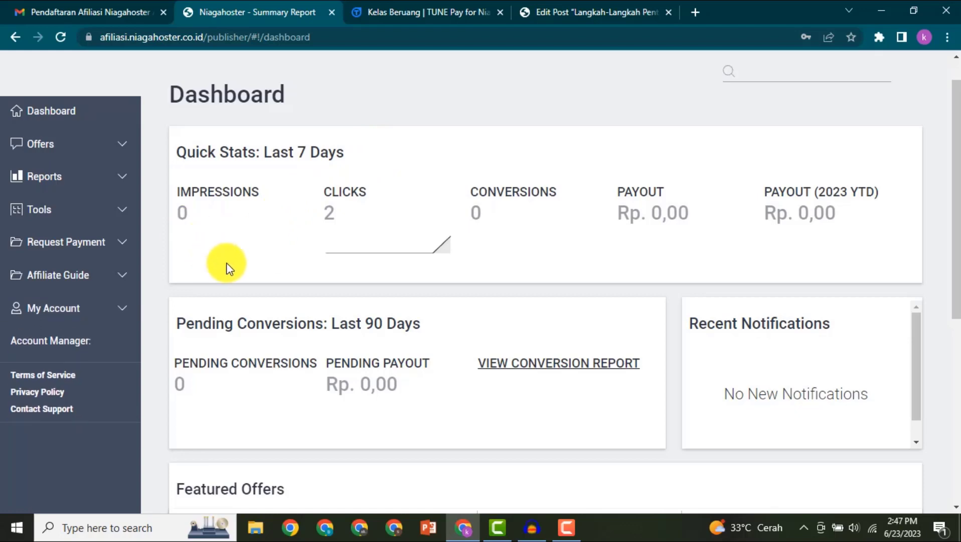
{"action": "left_click", "coordinate": [111, 313]}
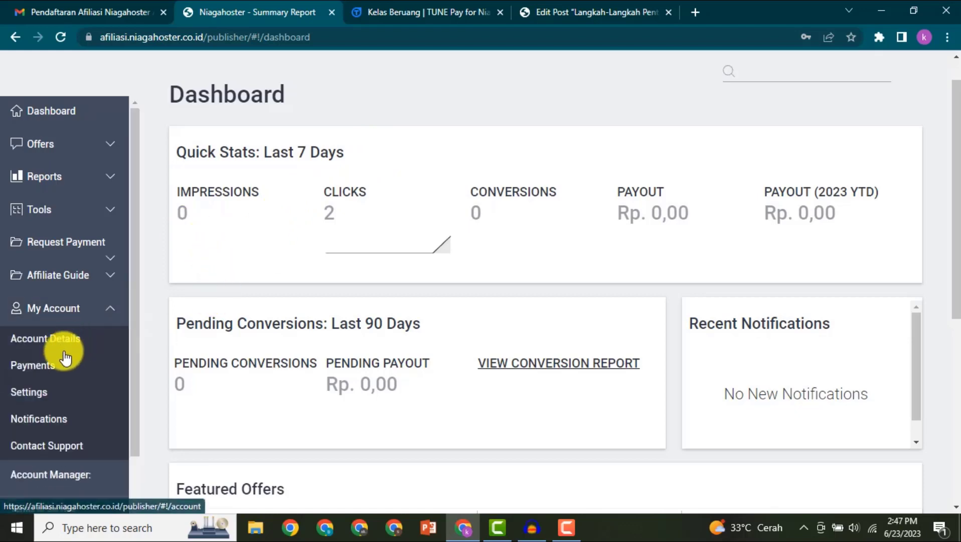
{"action": "left_click", "coordinate": [48, 371]}
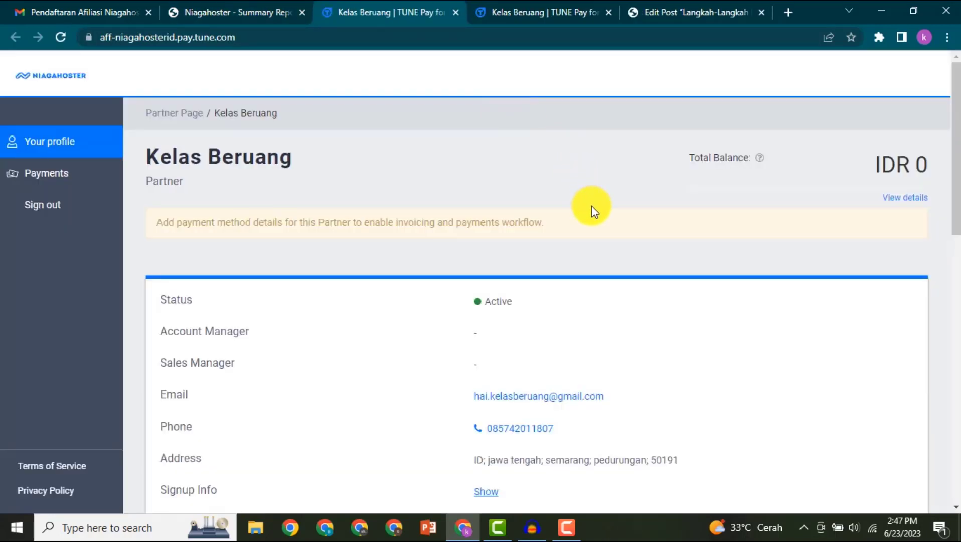
Step: Create a new IDR payment method with the pasted BCA bank details and return to the affiliate tab
{"action": "scroll", "coordinate": [592, 208], "scroll_direction": "down", "scroll_amount": 5}
{"action": "scroll", "coordinate": [595, 207], "scroll_direction": "down", "scroll_amount": 4}
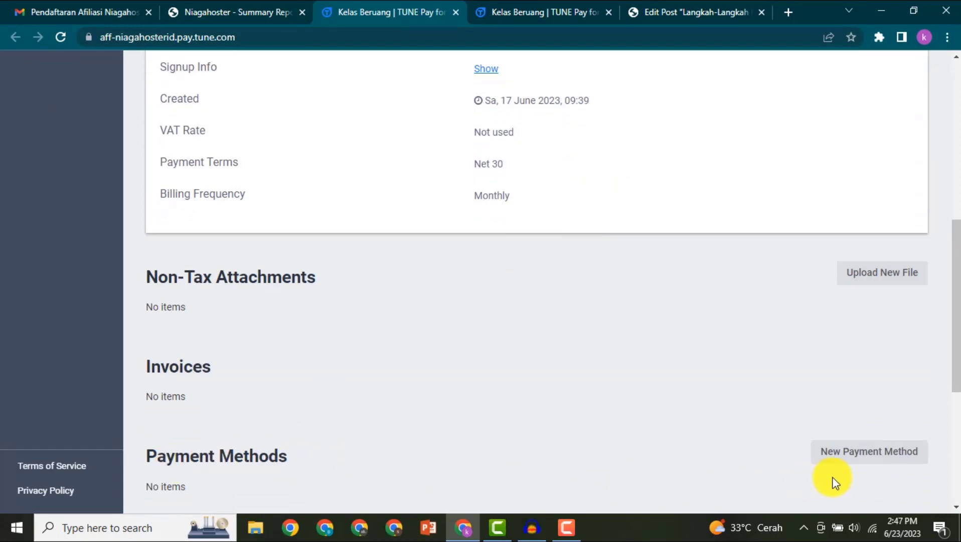
{"action": "left_click", "coordinate": [864, 462]}
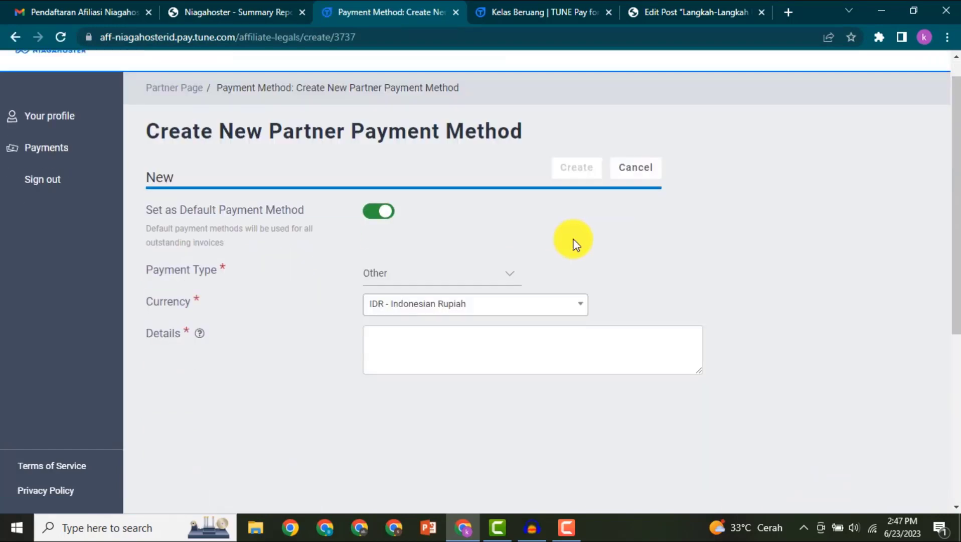
{"action": "left_click", "coordinate": [433, 296]}
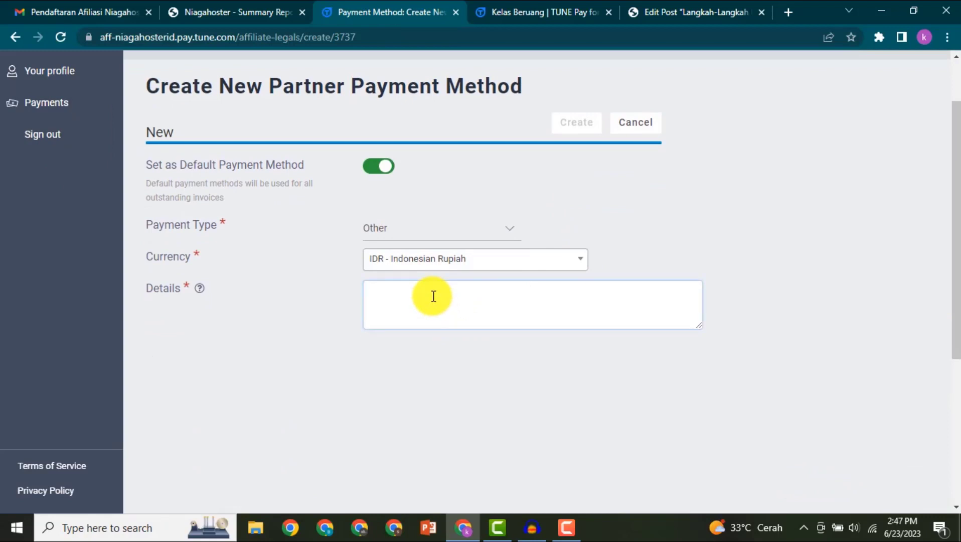
{"action": "type", "text": "BCA 12345678 a.n Kelas Beruang"}
{"action": "left_click", "coordinate": [682, 210]}
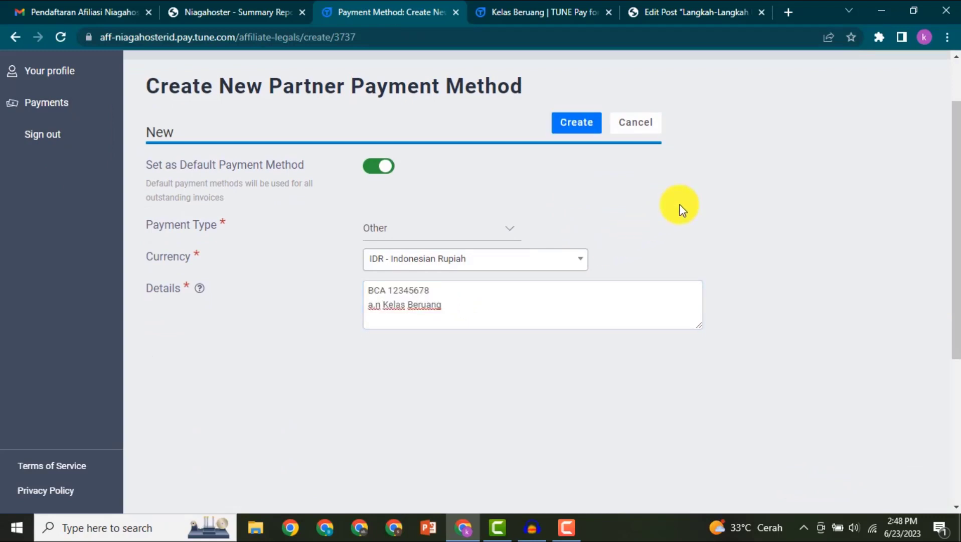
{"action": "left_click", "coordinate": [576, 126]}
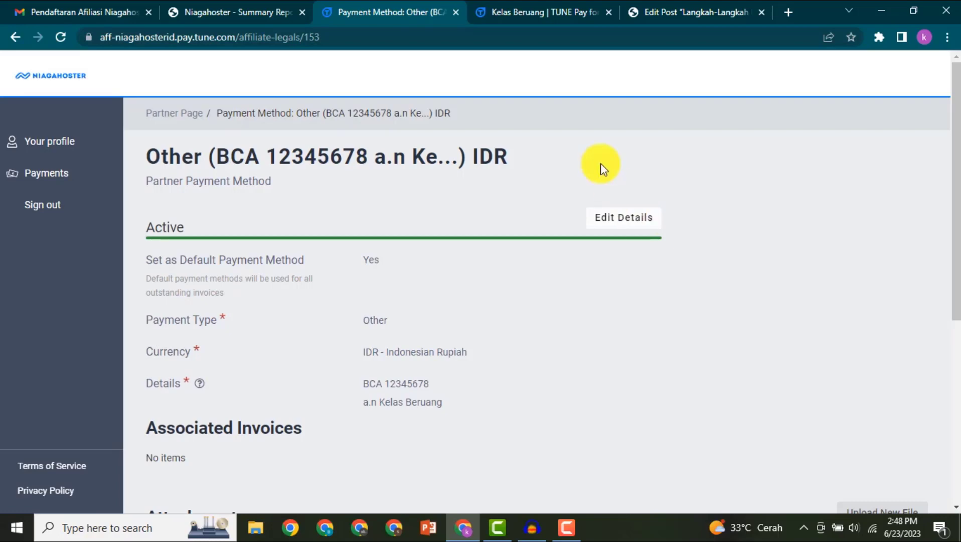
{"action": "left_click", "coordinate": [263, 7]}
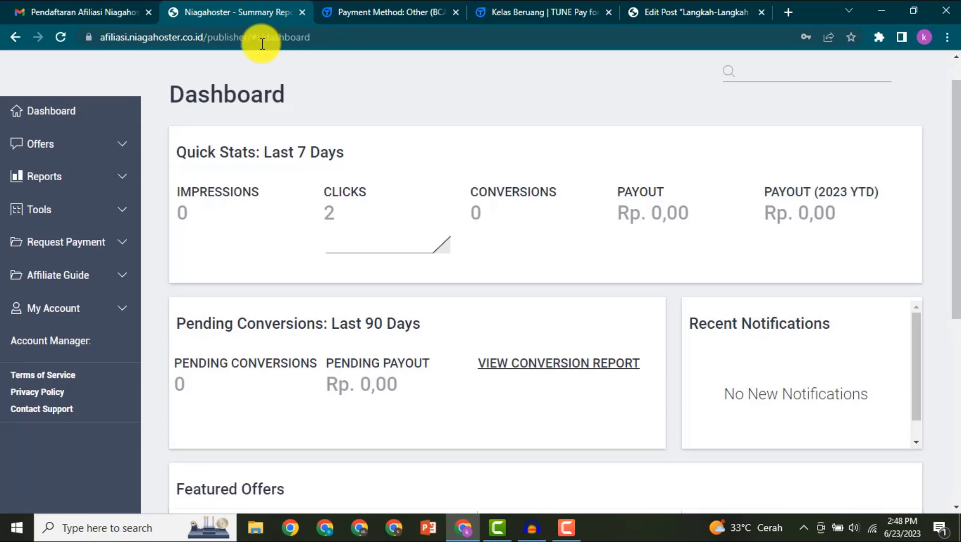
Step: List All Offers, preview the Niagahoster Offer landing page, then view the offer's details
{"action": "left_click", "coordinate": [84, 146]}
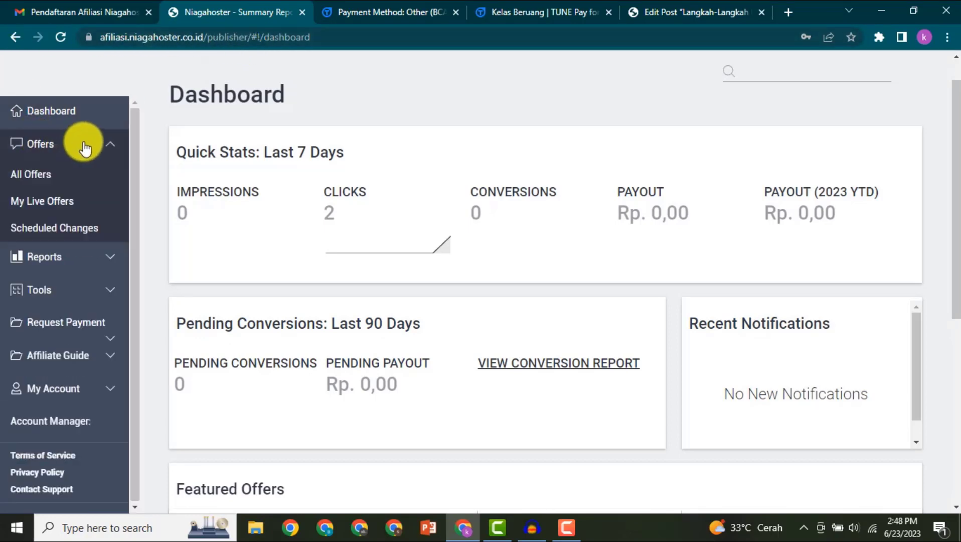
{"action": "left_click", "coordinate": [23, 175]}
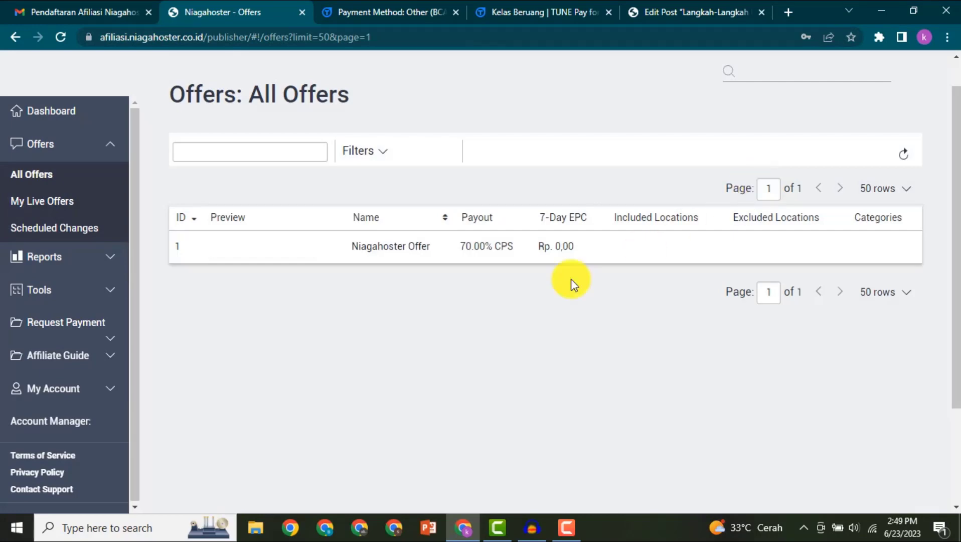
{"action": "left_click", "coordinate": [401, 249]}
{"action": "left_click", "coordinate": [15, 37]}
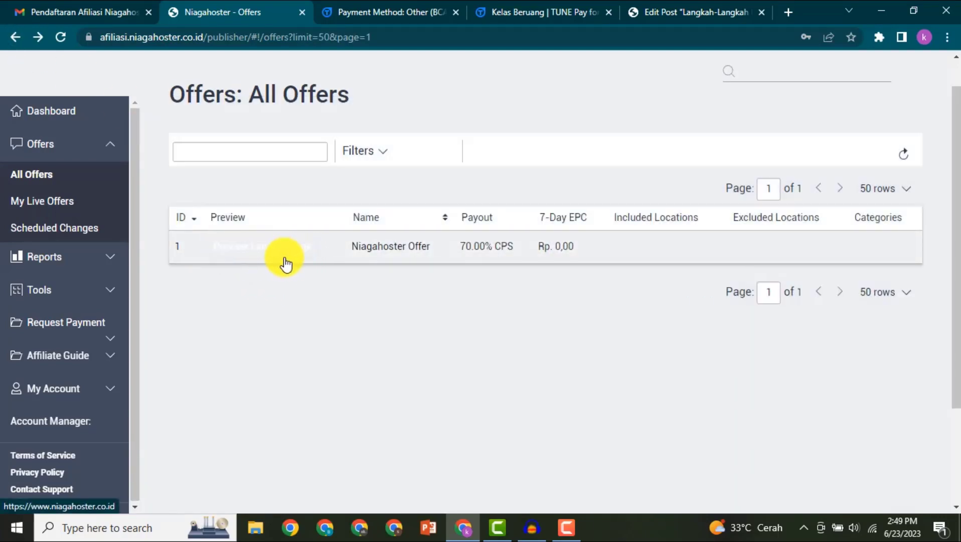
{"action": "left_click", "coordinate": [305, 260]}
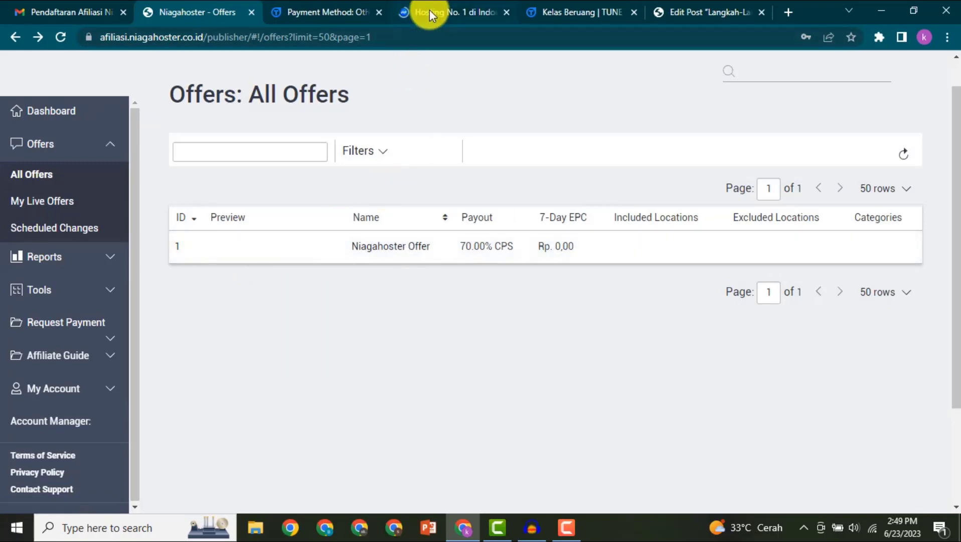
{"action": "left_click", "coordinate": [434, 9]}
{"action": "left_click", "coordinate": [214, 6]}
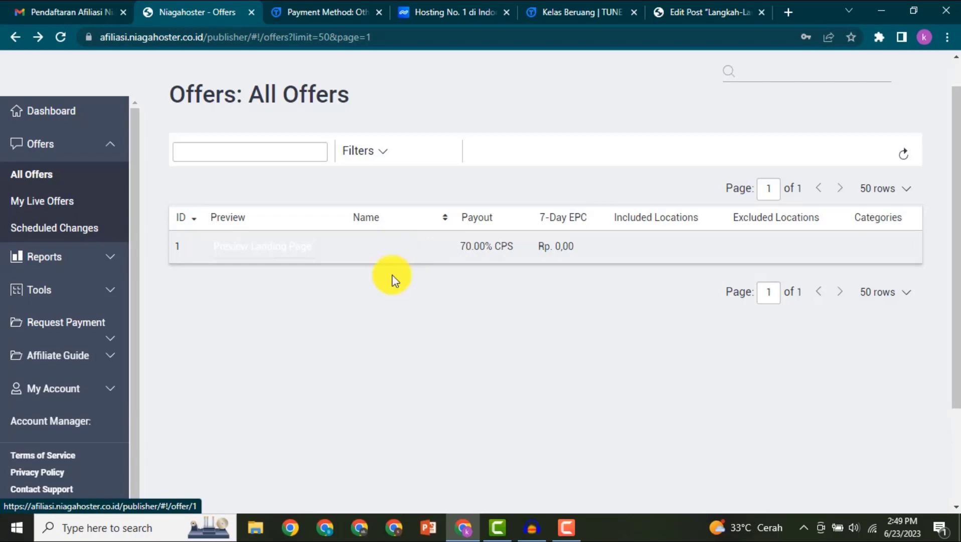
{"action": "left_click", "coordinate": [674, 251]}
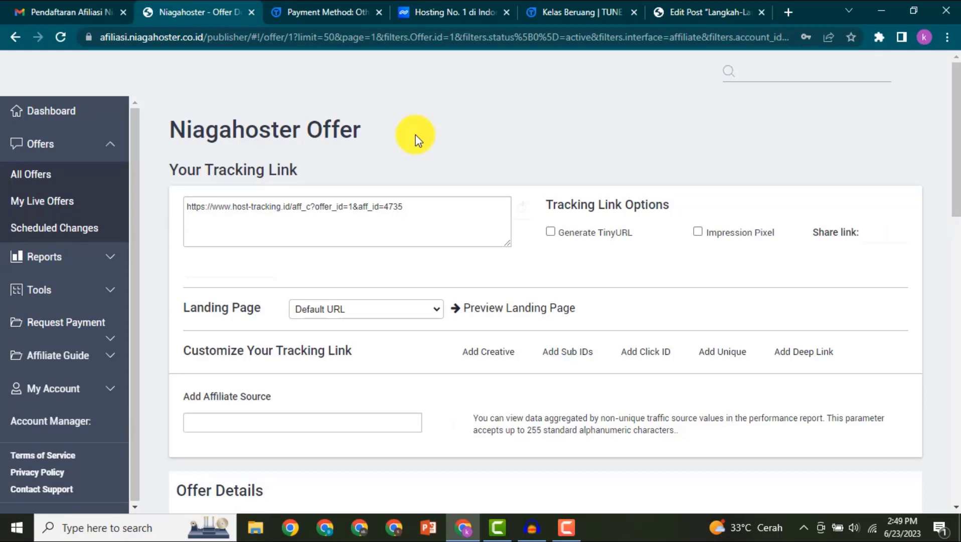
Step: Set the landing page to Niagahoster Cloud Hosting and copy the url_id=4 tracking link
{"action": "scroll", "coordinate": [451, 239], "scroll_direction": "down", "scroll_amount": 1}
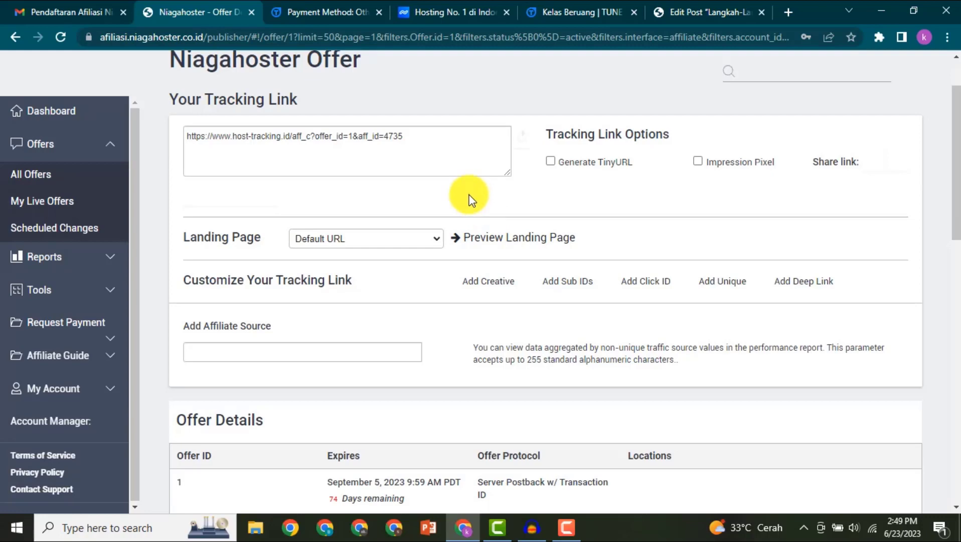
{"action": "left_click", "coordinate": [426, 244]}
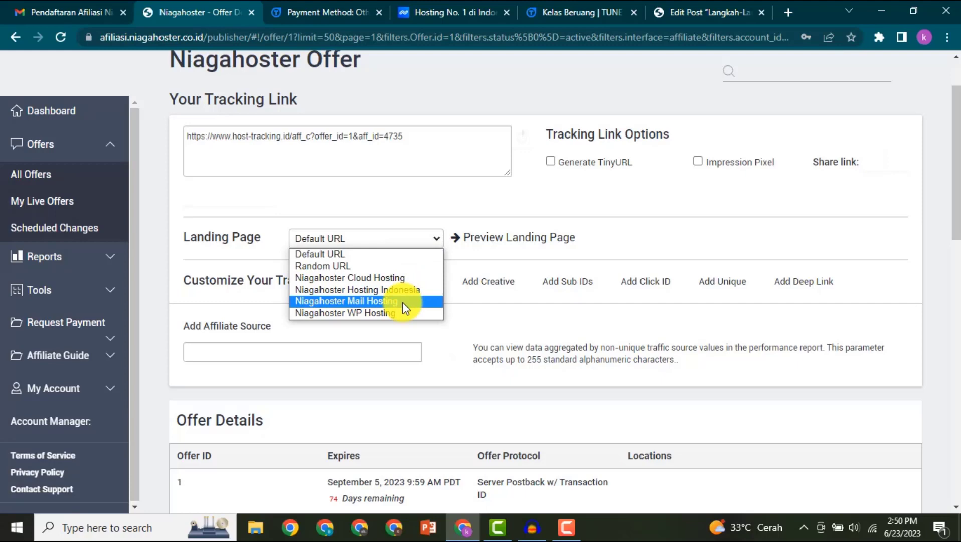
{"action": "left_click", "coordinate": [395, 278]}
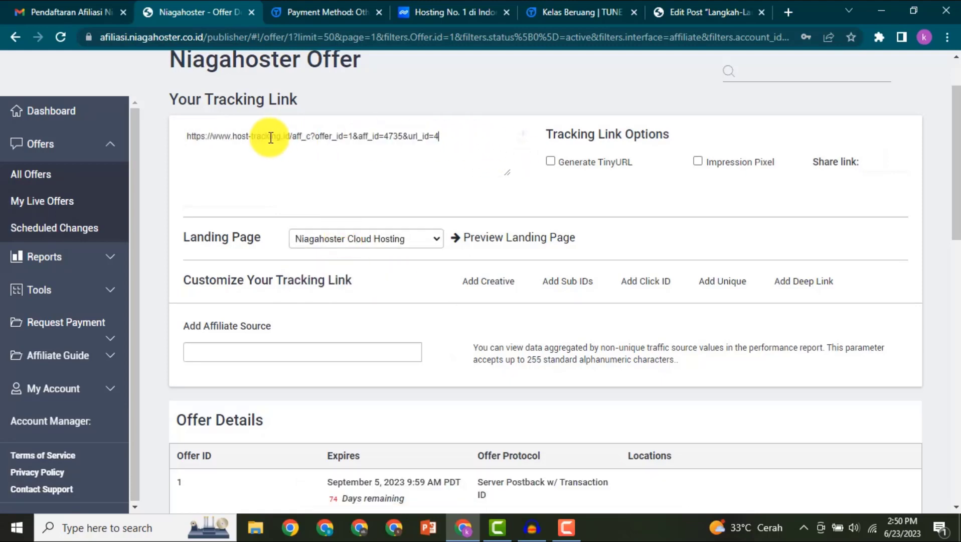
{"action": "left_click", "coordinate": [186, 136]}
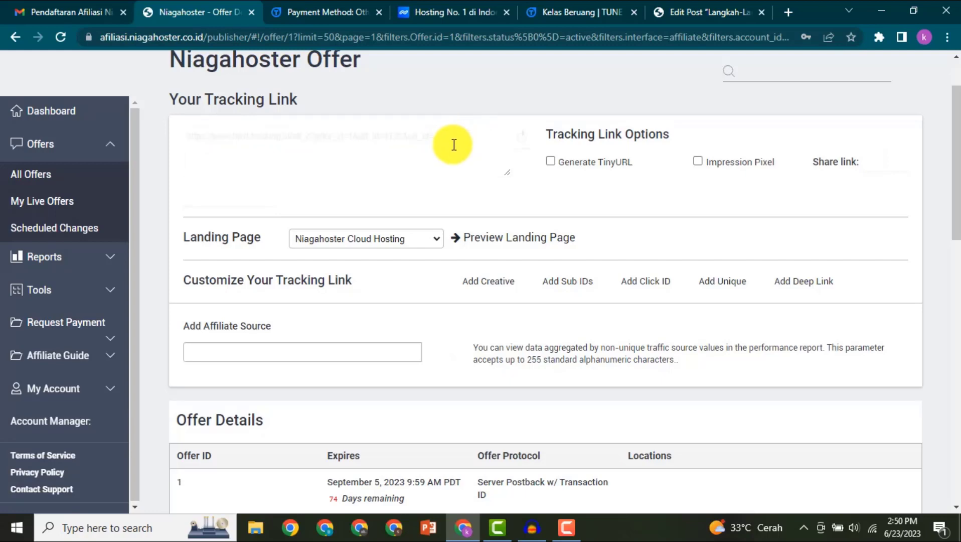
{"action": "left_click", "coordinate": [788, 12]}
Step: Load the pasted tracking link and scroll the Cloud Hosting page down to its pricing plans
{"action": "left_click", "coordinate": [753, 36]}
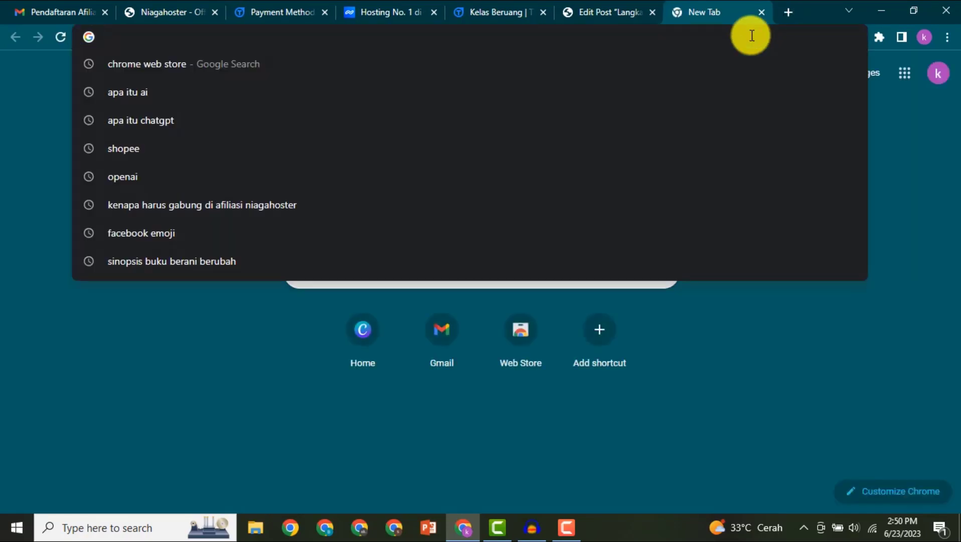
{"action": "type", "text": "https://www.host-tracking.id/aff_c?offer_id=1&aff_id=4735&url_id=4"}
{"action": "key", "text": "Return"}
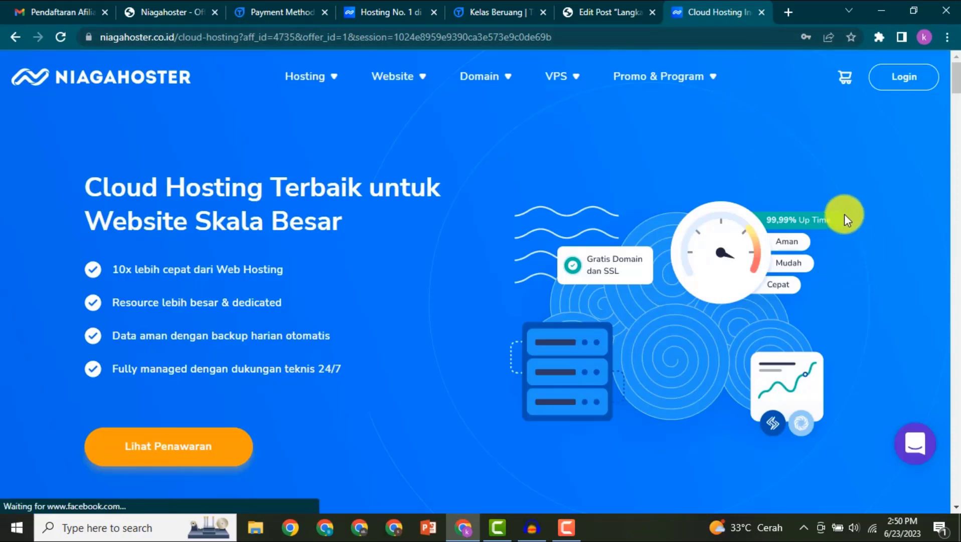
{"action": "scroll", "coordinate": [844, 214], "scroll_direction": "down", "scroll_amount": 7}
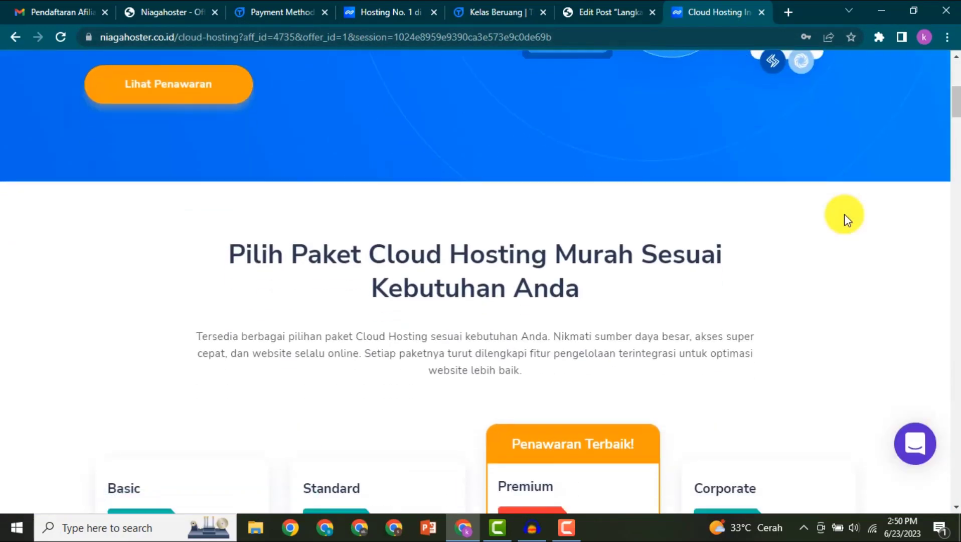
{"action": "scroll", "coordinate": [851, 224], "scroll_direction": "up", "scroll_amount": 4}
{"action": "scroll", "coordinate": [851, 223], "scroll_direction": "up", "scroll_amount": 3}
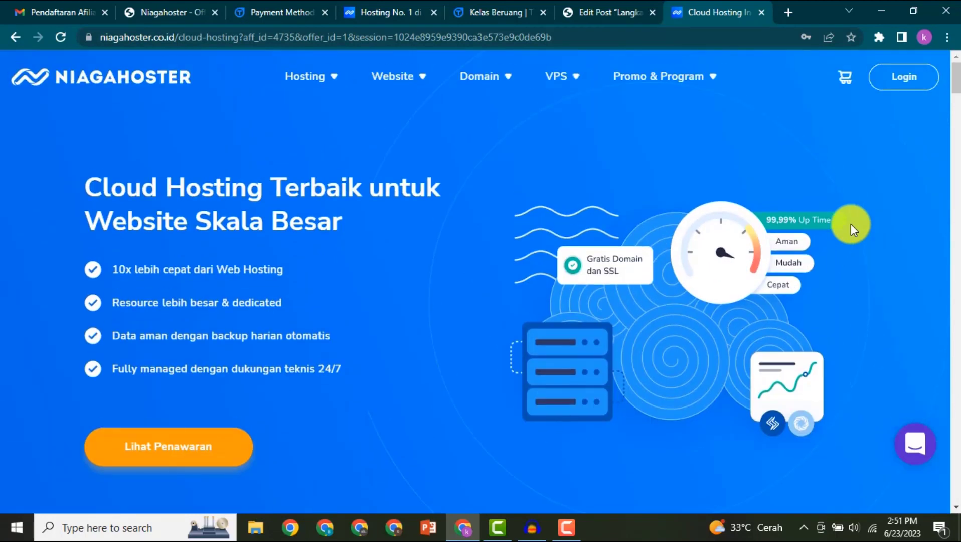
{"action": "scroll", "coordinate": [851, 224], "scroll_direction": "down", "scroll_amount": 1}
{"action": "scroll", "coordinate": [706, 171], "scroll_direction": "down", "scroll_amount": 3}
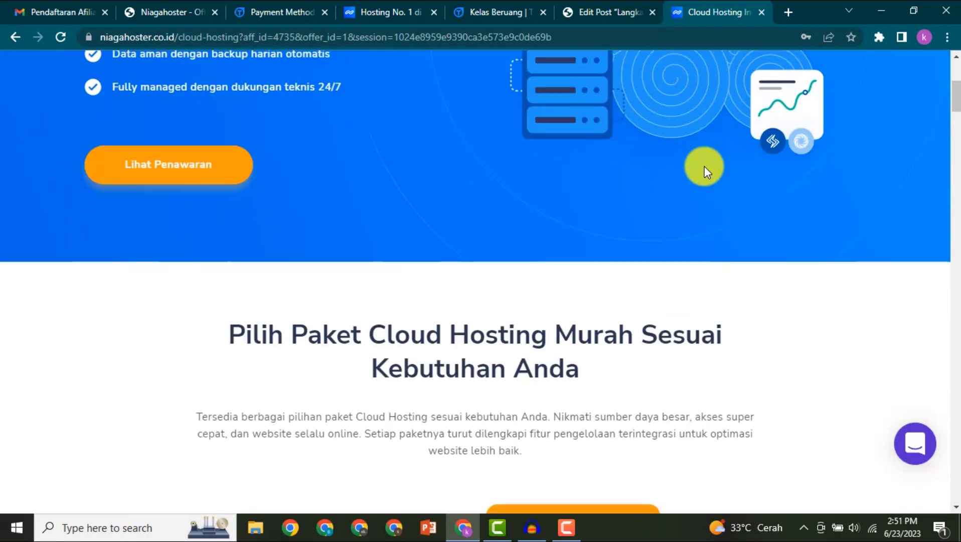
{"action": "scroll", "coordinate": [704, 166], "scroll_direction": "down", "scroll_amount": 4}
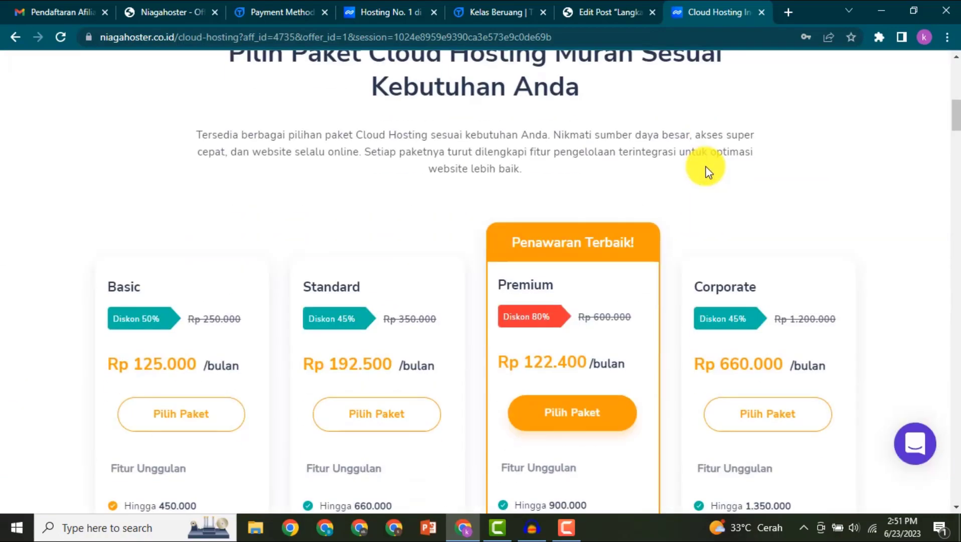
{"action": "scroll", "coordinate": [707, 166], "scroll_direction": "down", "scroll_amount": 3}
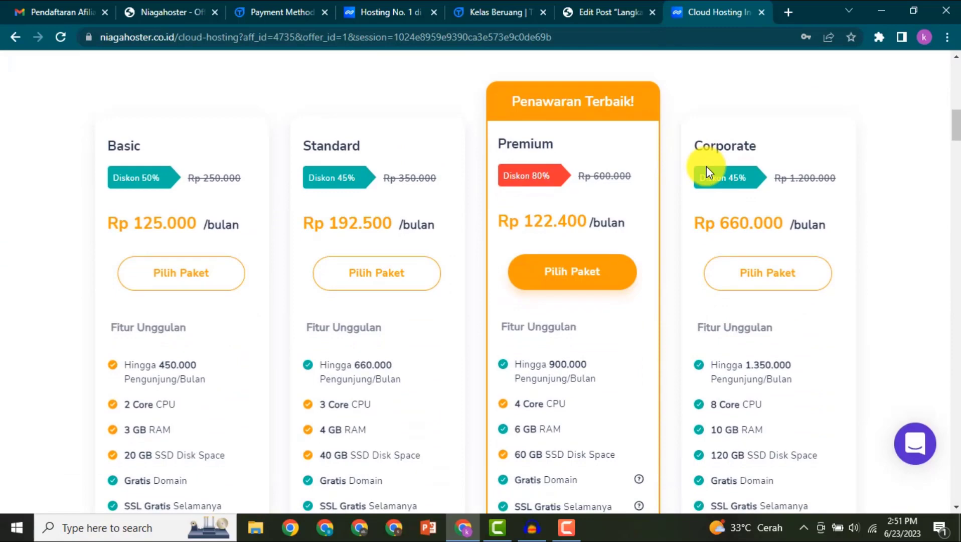
{"action": "scroll", "coordinate": [707, 166], "scroll_direction": "down", "scroll_amount": 2}
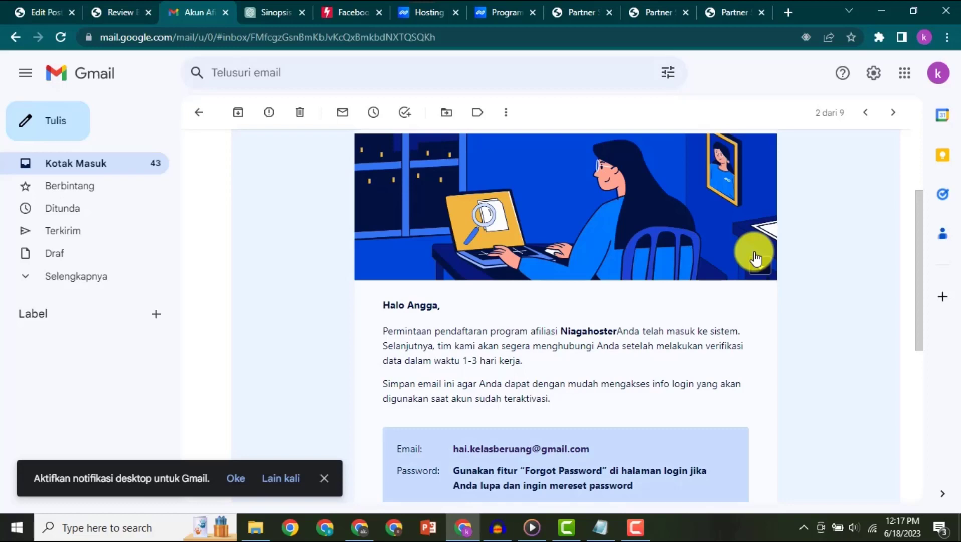
Step: In the ChatGPT tab, leave the book synopsis conversation for a new empty chat
{"action": "left_click", "coordinate": [291, 2]}
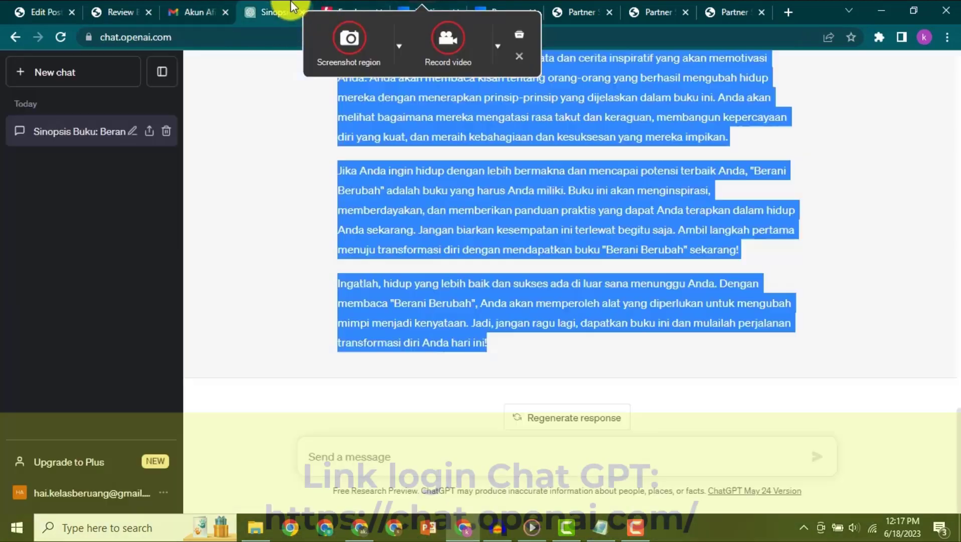
{"action": "left_click", "coordinate": [444, 131]}
{"action": "scroll", "coordinate": [444, 131], "scroll_direction": "up", "scroll_amount": 10}
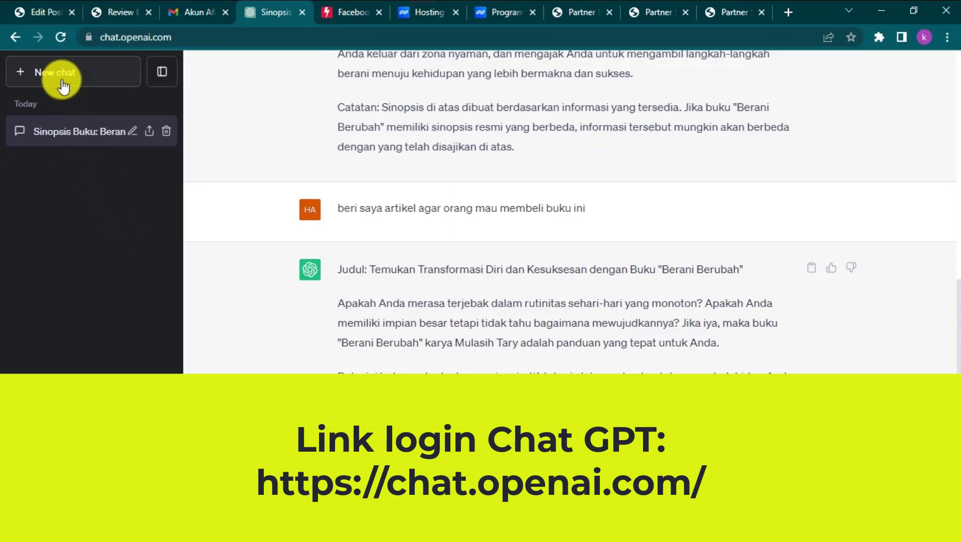
{"action": "left_click", "coordinate": [61, 75]}
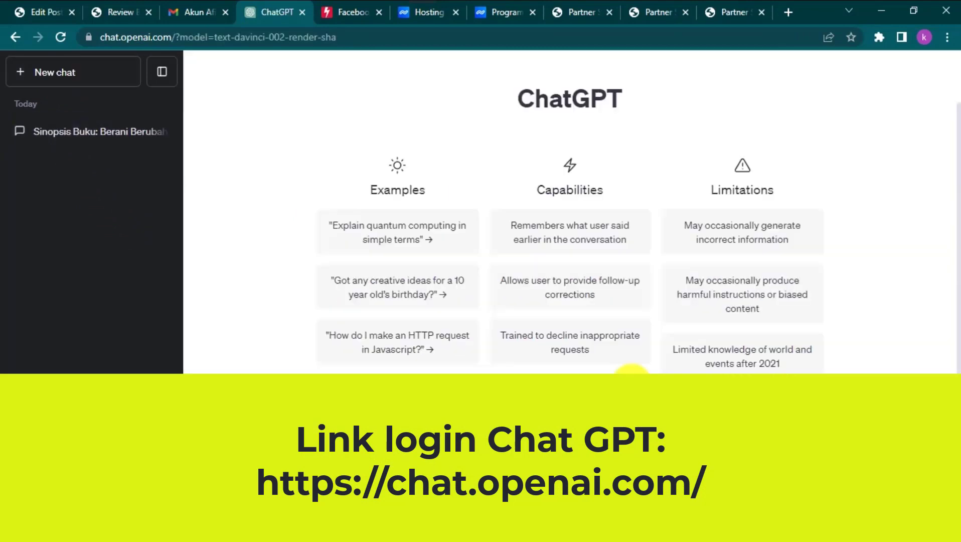